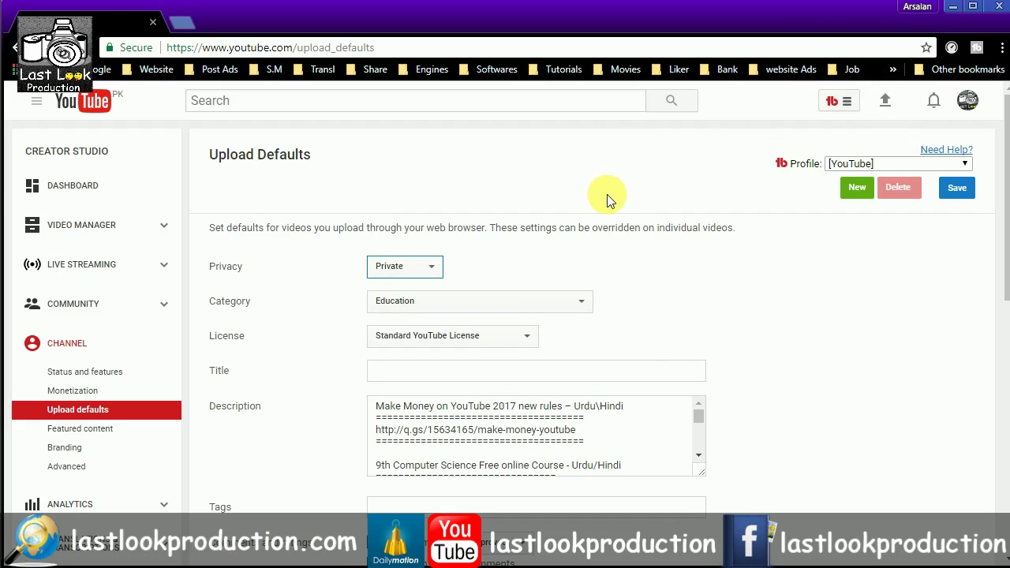
# Review the available Privacy and Category choices in the upload defaults
pyautogui.click(397, 266)
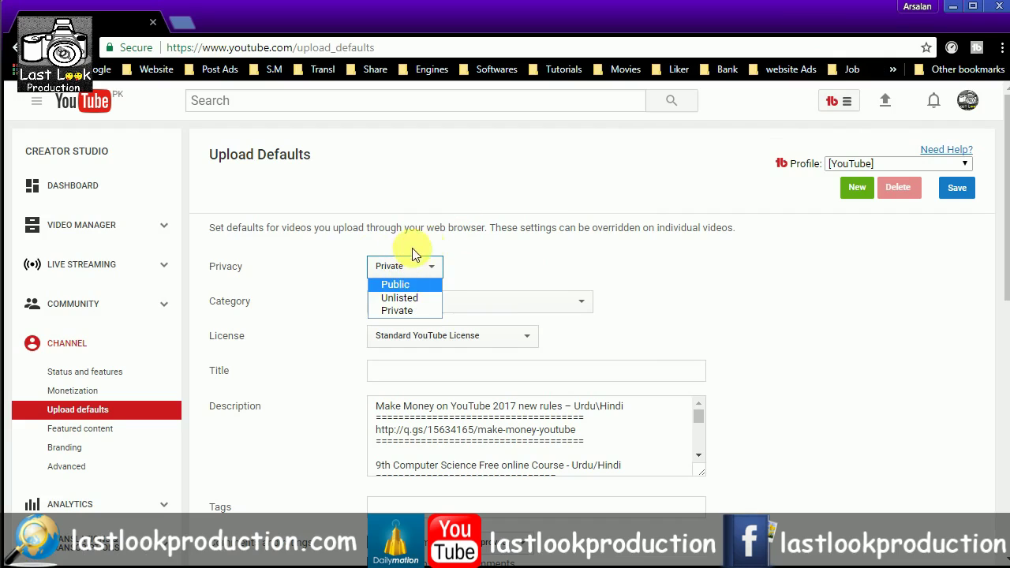
pyautogui.click(471, 241)
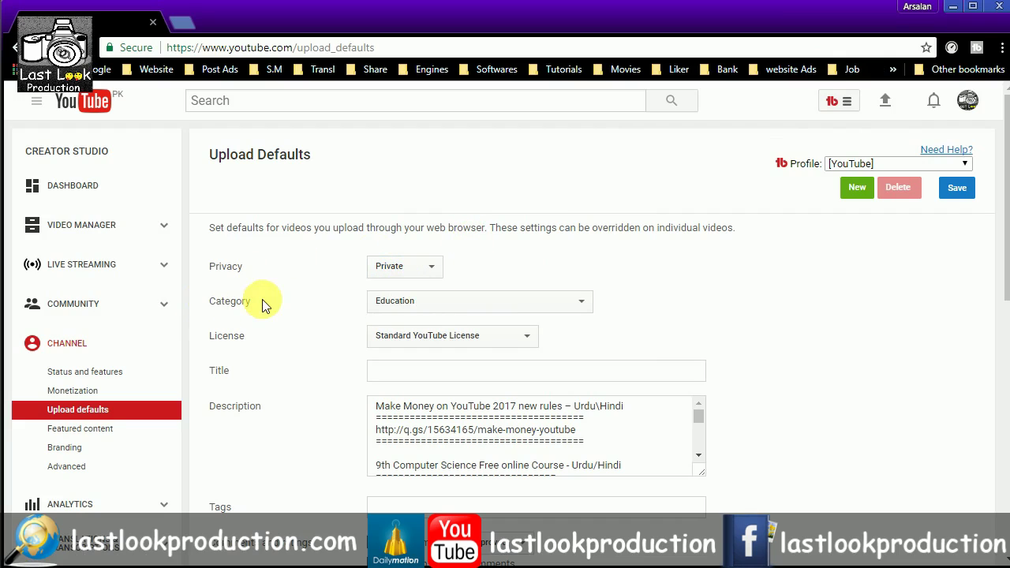
pyautogui.click(456, 306)
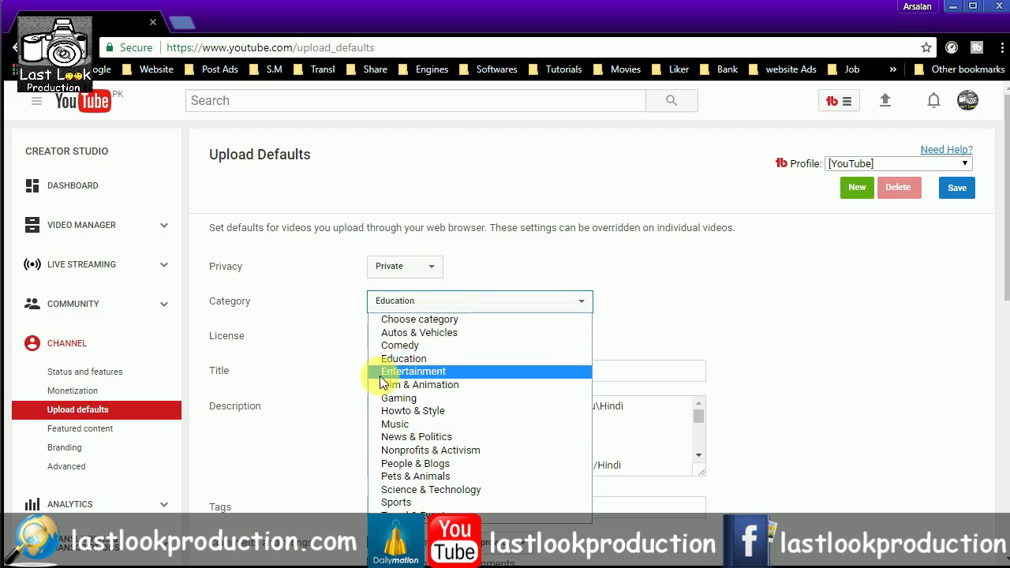
pyautogui.click(363, 301)
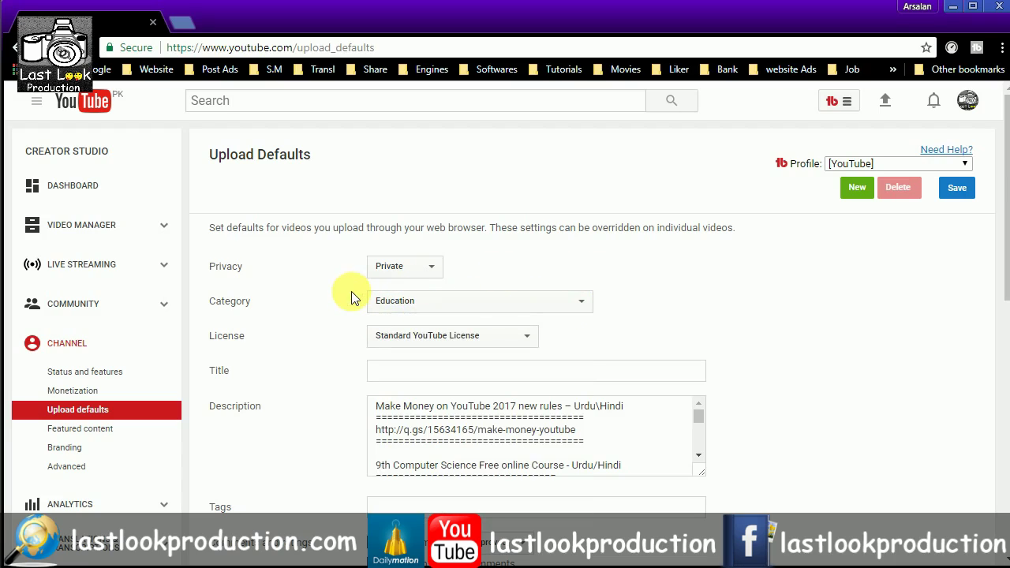
pyautogui.click(550, 307)
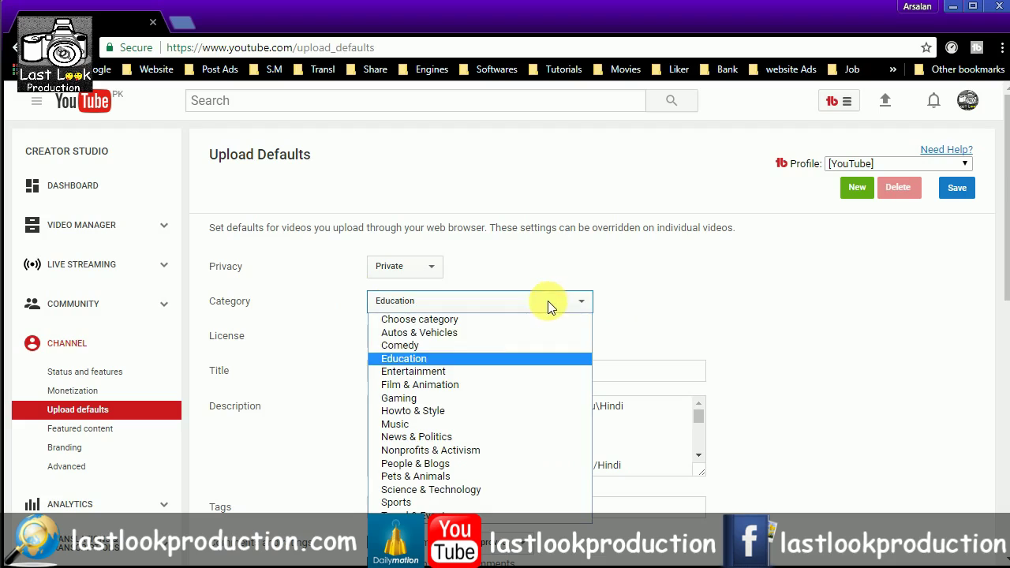
pyautogui.click(354, 298)
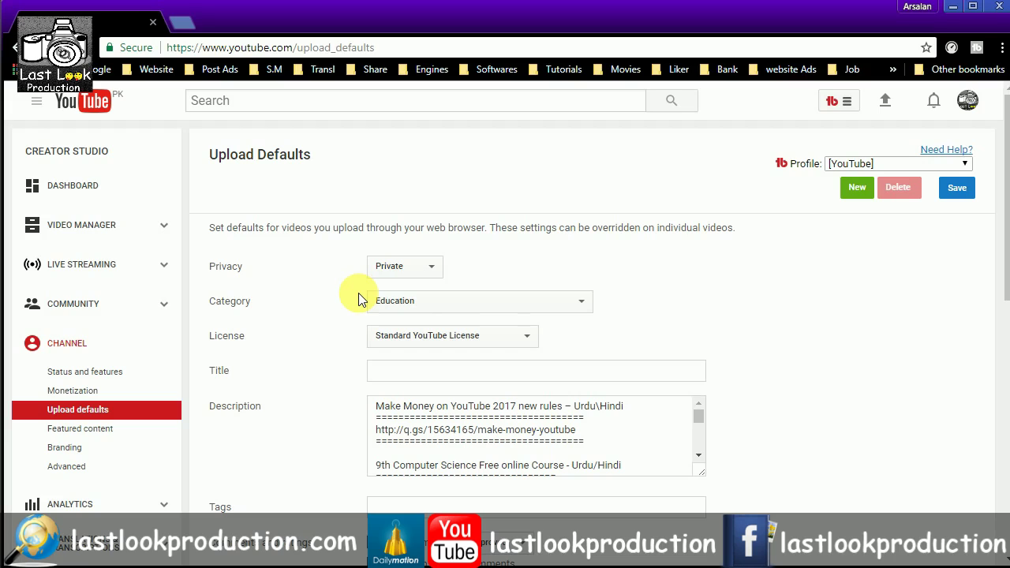
pyautogui.click(412, 301)
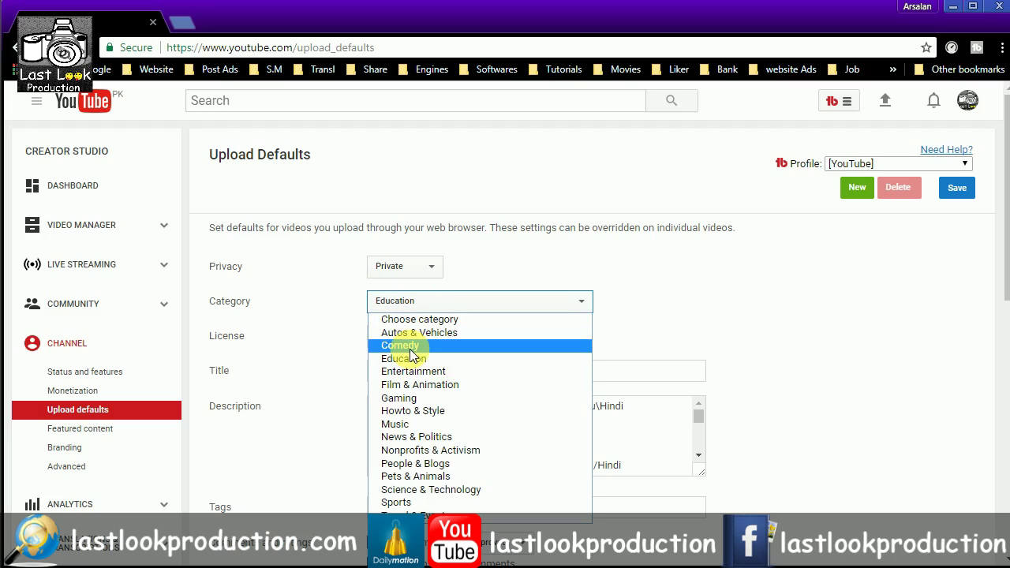
pyautogui.click(322, 318)
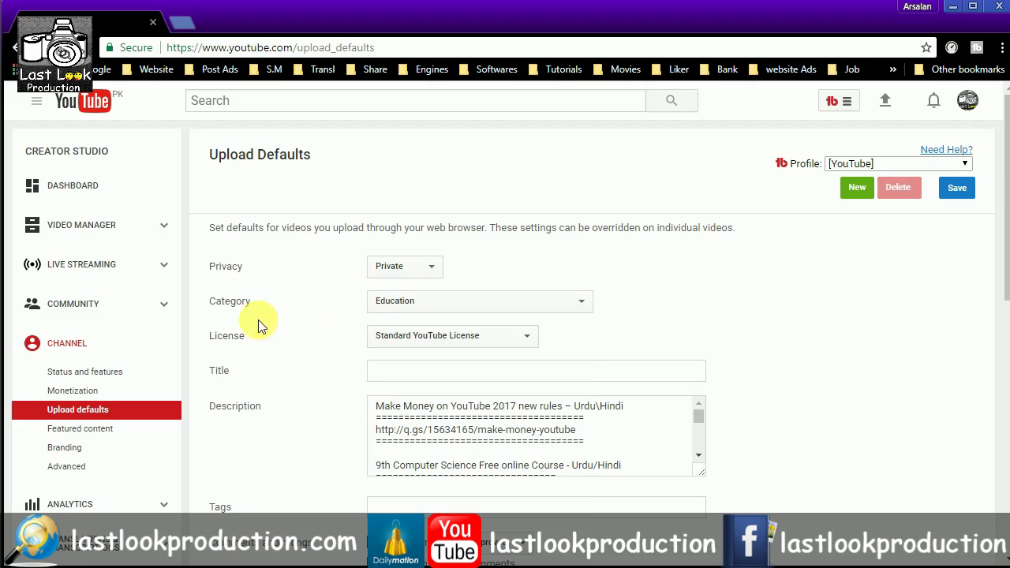
# Select Standard YouTube License as the default license for uploads
pyautogui.click(428, 338)
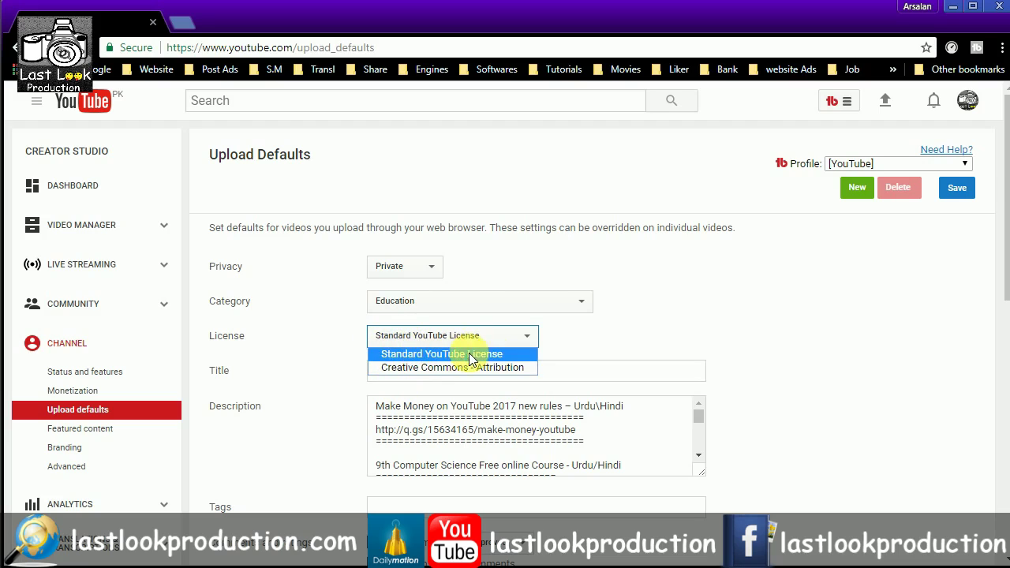
pyautogui.click(434, 353)
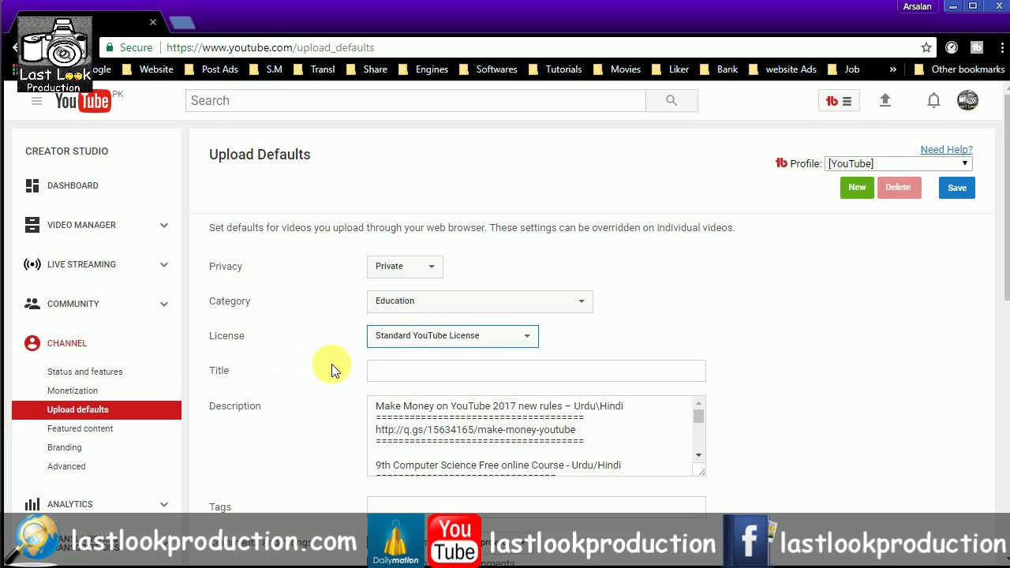
# Enlarge the default Description text box vertically so that more of its text fits
pyautogui.scroll(-1, 344, 322)
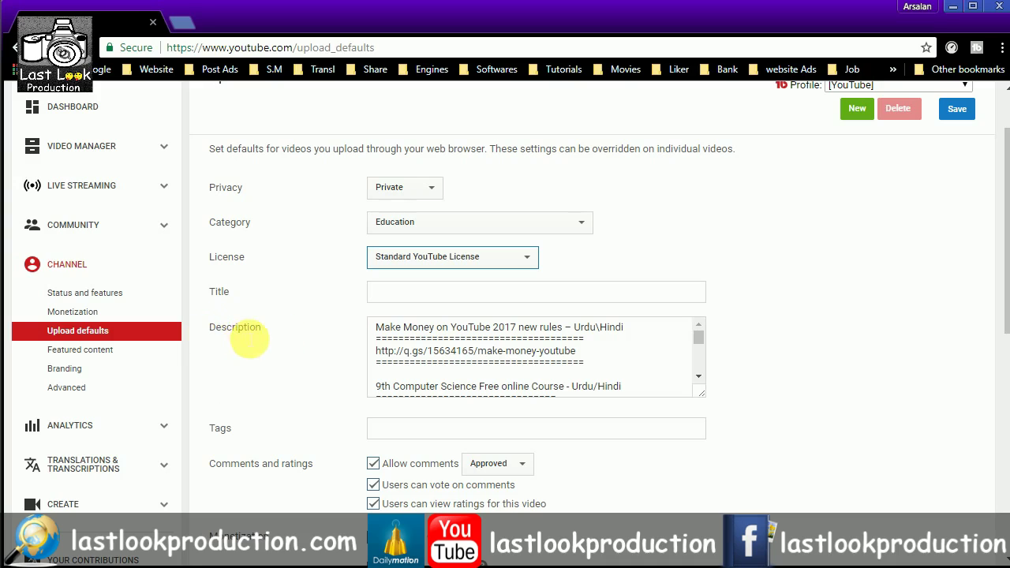
pyautogui.moveTo(701, 393); pyautogui.dragTo(716, 551)
pyautogui.scroll(-1, 505, 410)
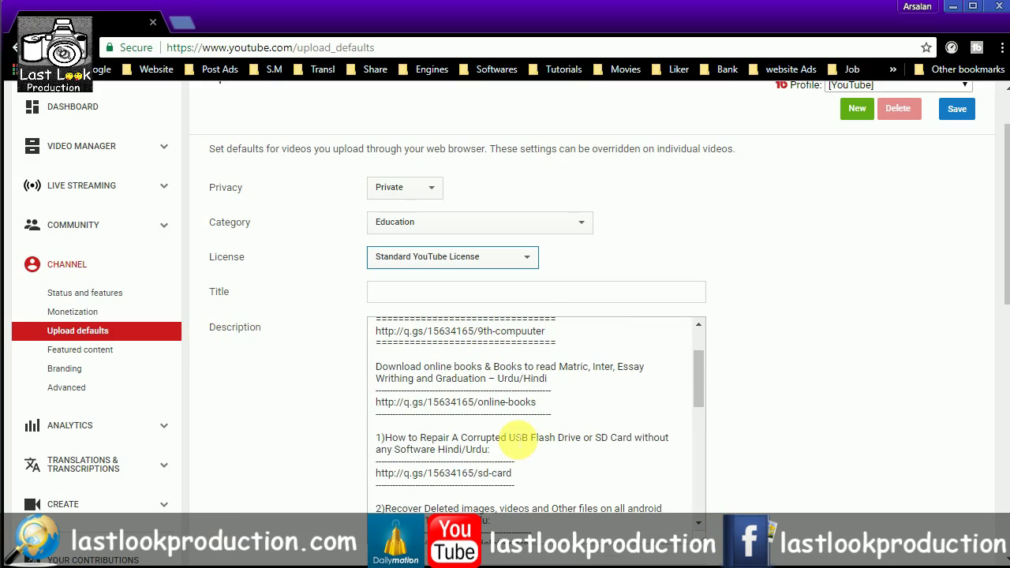
pyautogui.scroll(1, 513, 446)
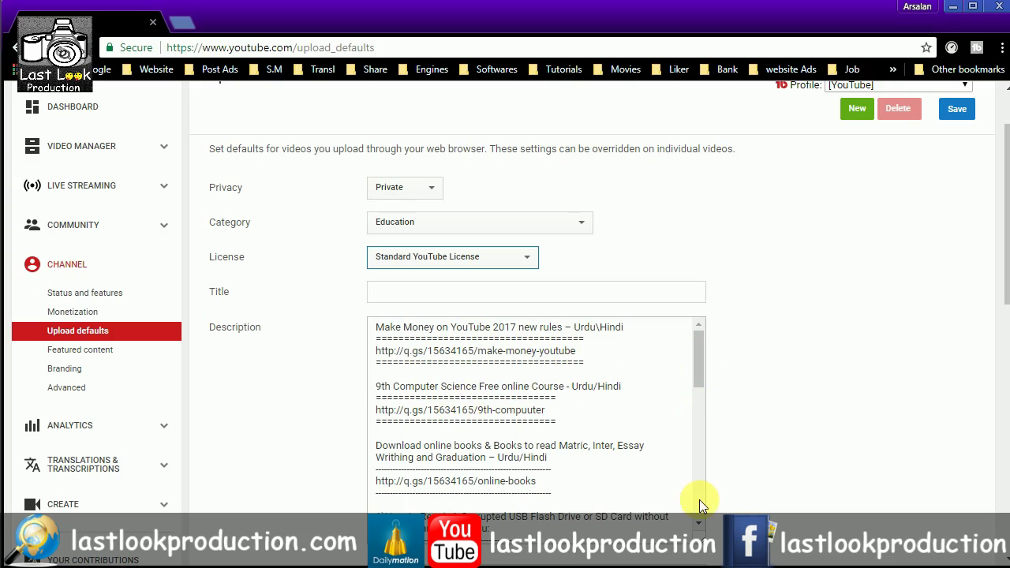
pyautogui.moveTo(699, 538); pyautogui.dragTo(699, 565)
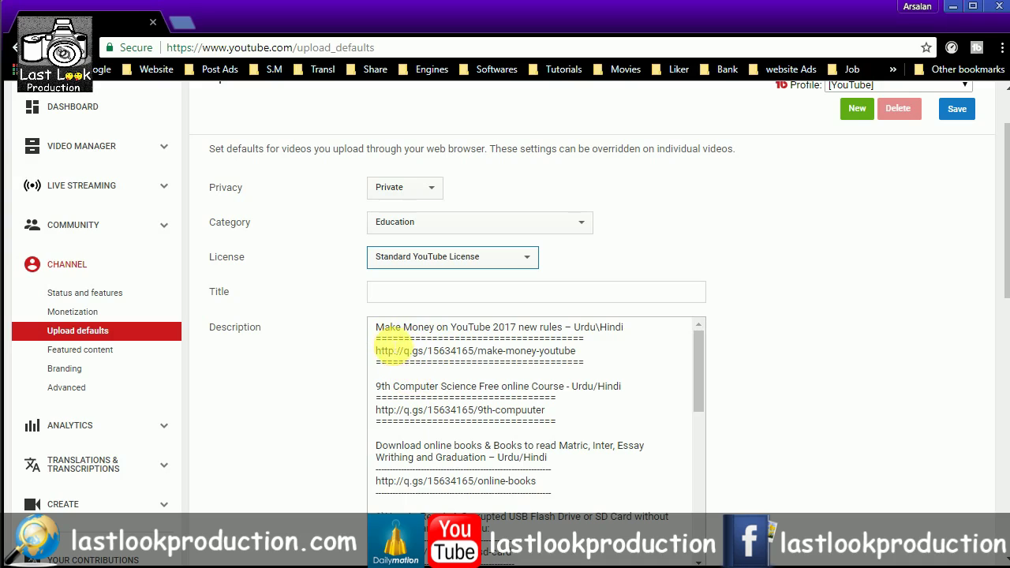
# Examine the default description from start to end, including the course links and the website and social media links
pyautogui.moveTo(374, 325); pyautogui.dragTo(627, 330)
pyautogui.click(378, 388)
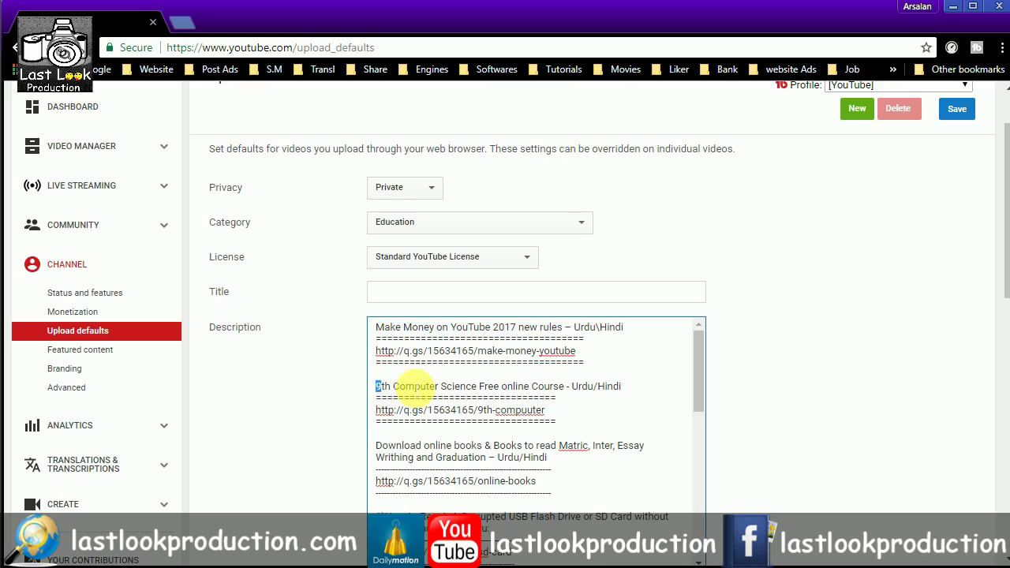
pyautogui.click(384, 447)
pyautogui.moveTo(384, 446); pyautogui.dragTo(575, 447)
pyautogui.scroll(-1, 570, 501)
pyautogui.scroll(-3, 553, 465)
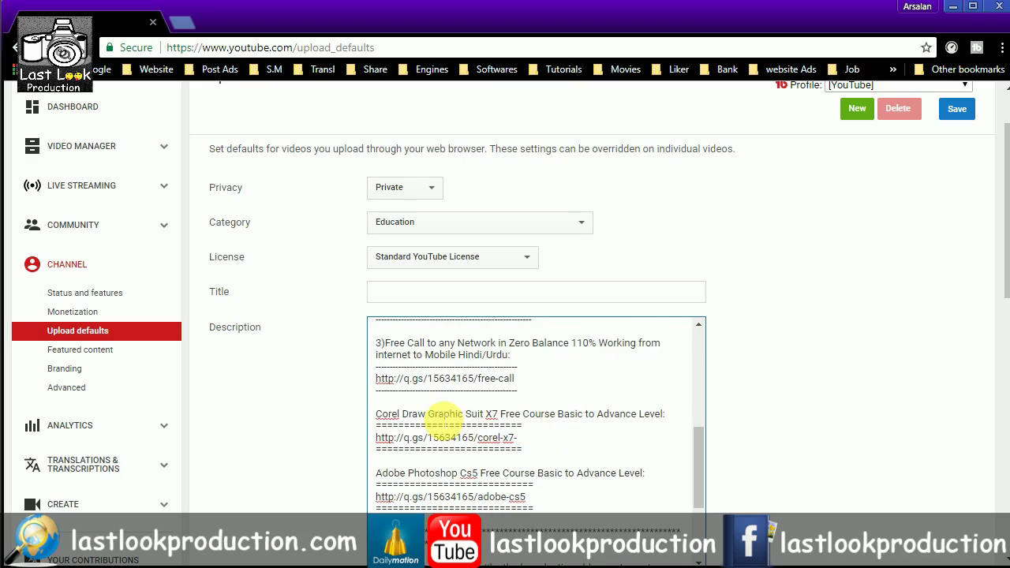
pyautogui.scroll(-3, 416, 466)
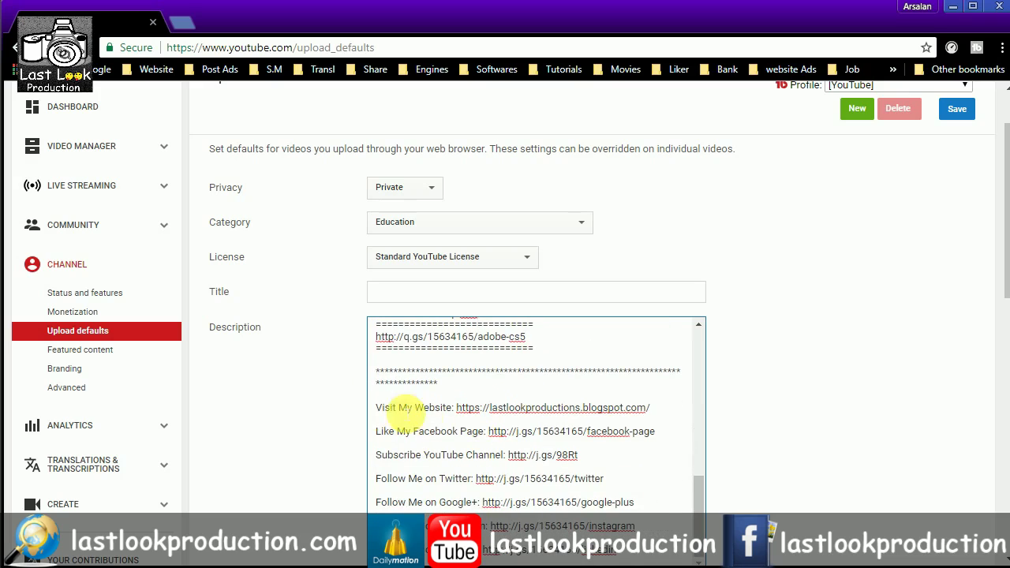
pyautogui.moveTo(377, 407); pyautogui.dragTo(636, 559)
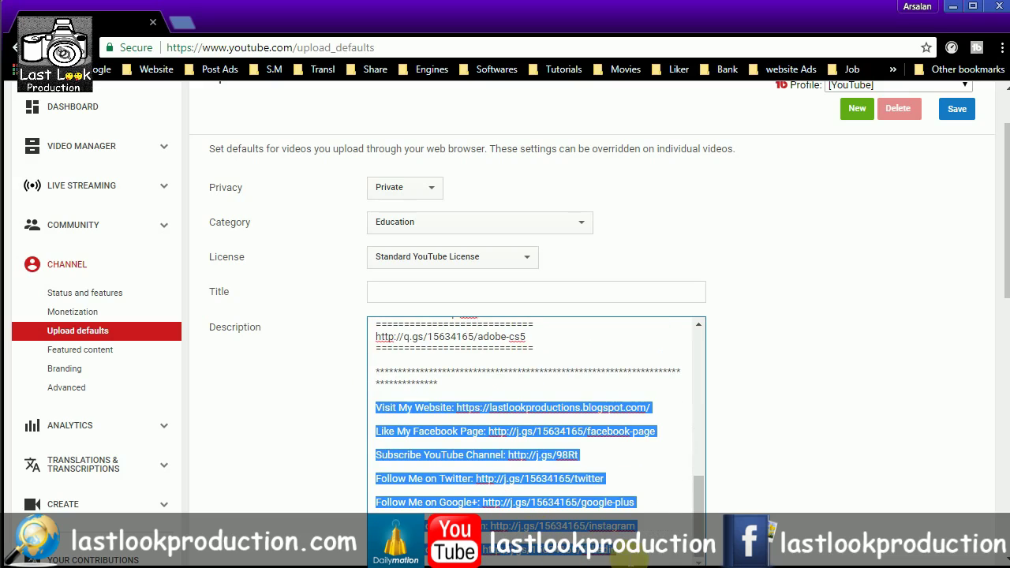
pyautogui.click(477, 500)
pyautogui.scroll(10, 434, 490)
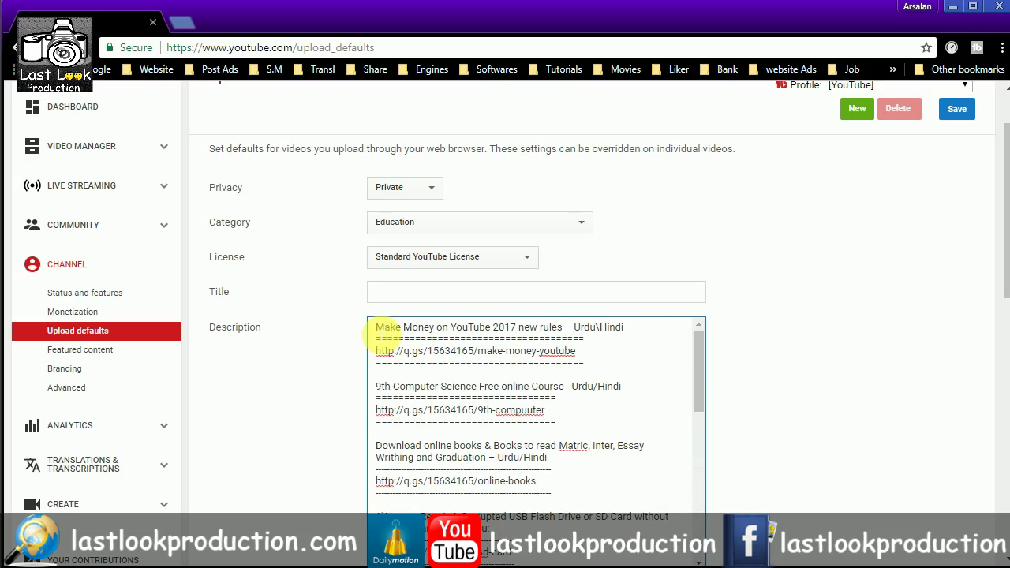
pyautogui.scroll(-2, 426, 347)
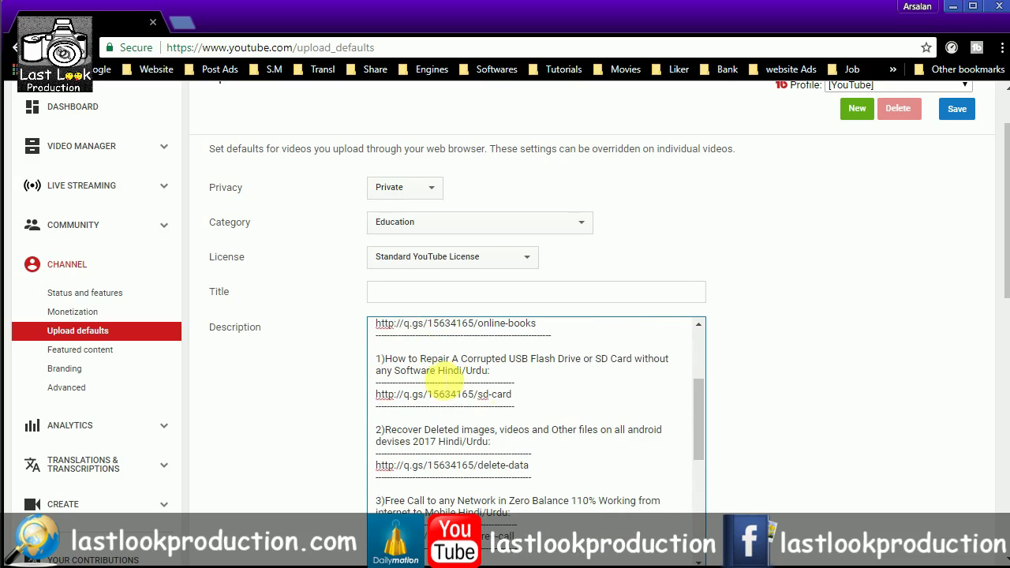
pyautogui.scroll(-4, 446, 414)
pyautogui.scroll(8, 450, 431)
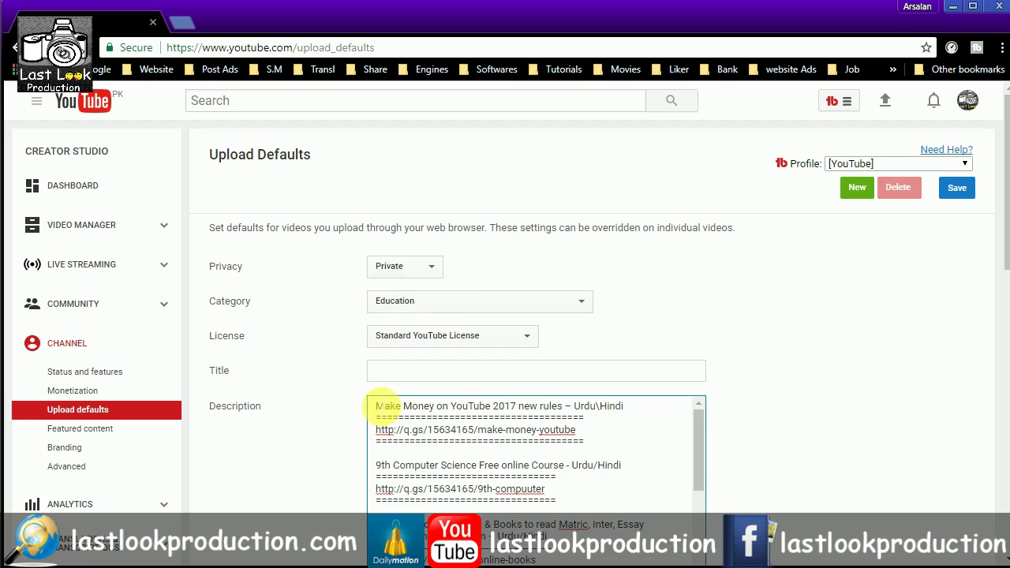
# Try "last look production," as a default tag, and clear the Tags field
pyautogui.scroll(-4, 719, 417)
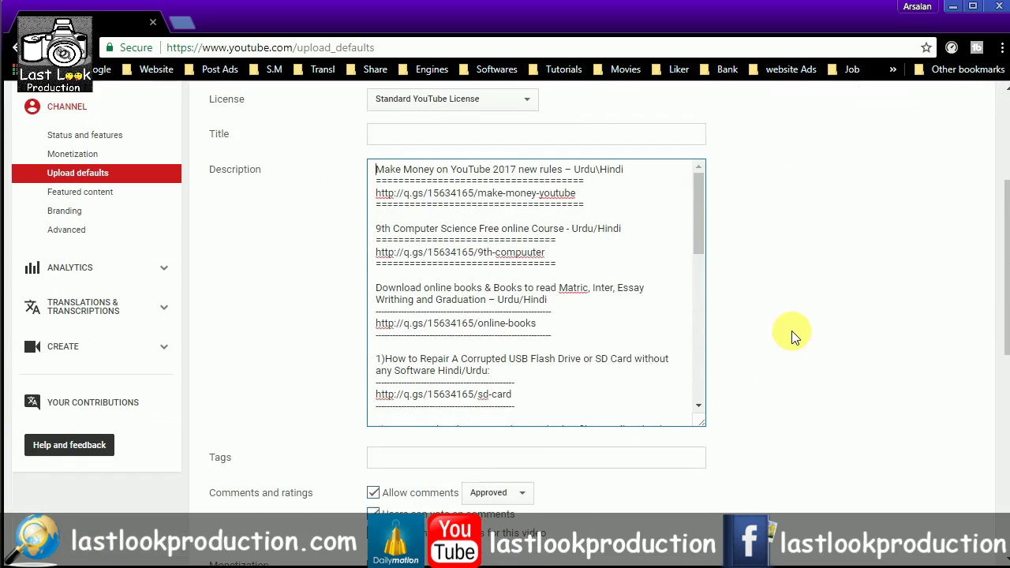
pyautogui.click(385, 380)
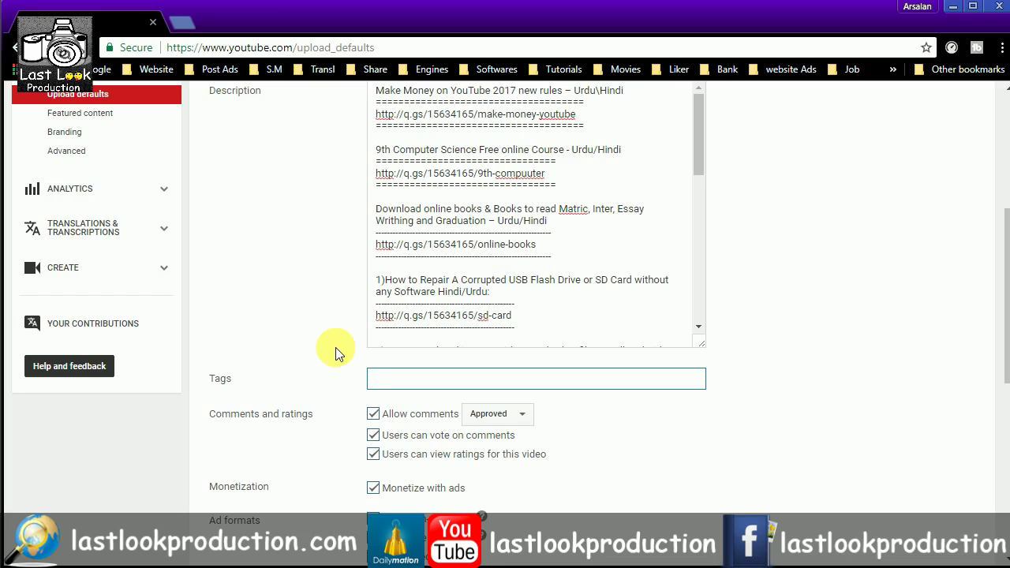
pyautogui.write('last look production,')
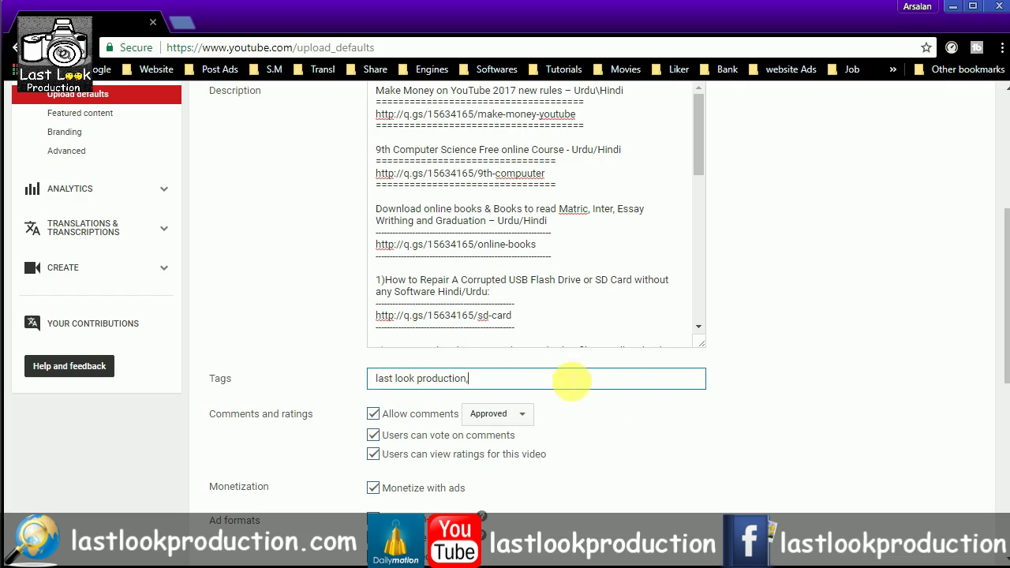
pyautogui.moveTo(514, 384); pyautogui.dragTo(187, 383)
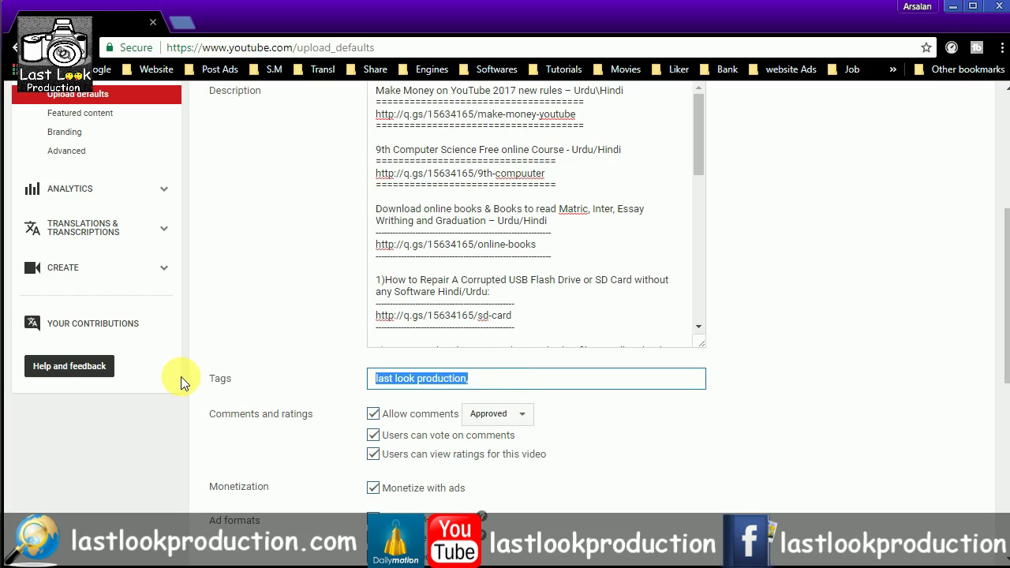
pyautogui.press('BackSpace')
pyautogui.click(767, 374)
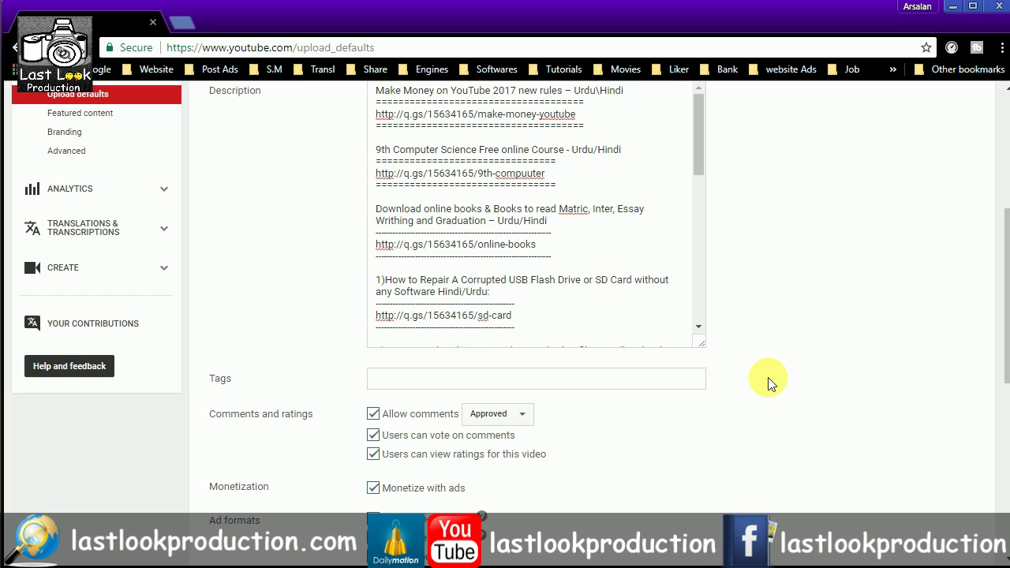
# Set the default for allowed comments to Approved and enable automatic mid-roll ads for ad breaks
pyautogui.scroll(-1, 767, 380)
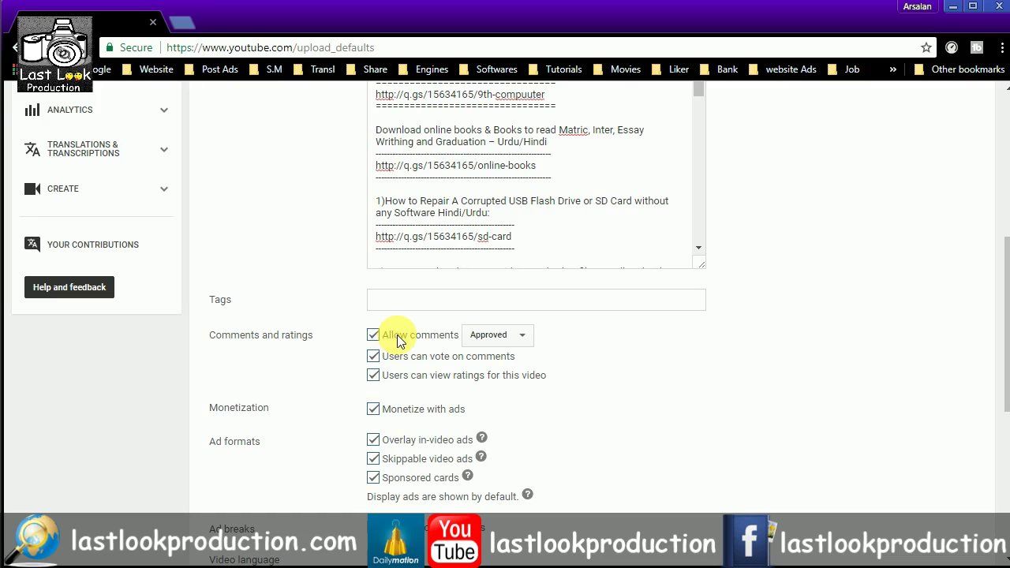
pyautogui.click(497, 334)
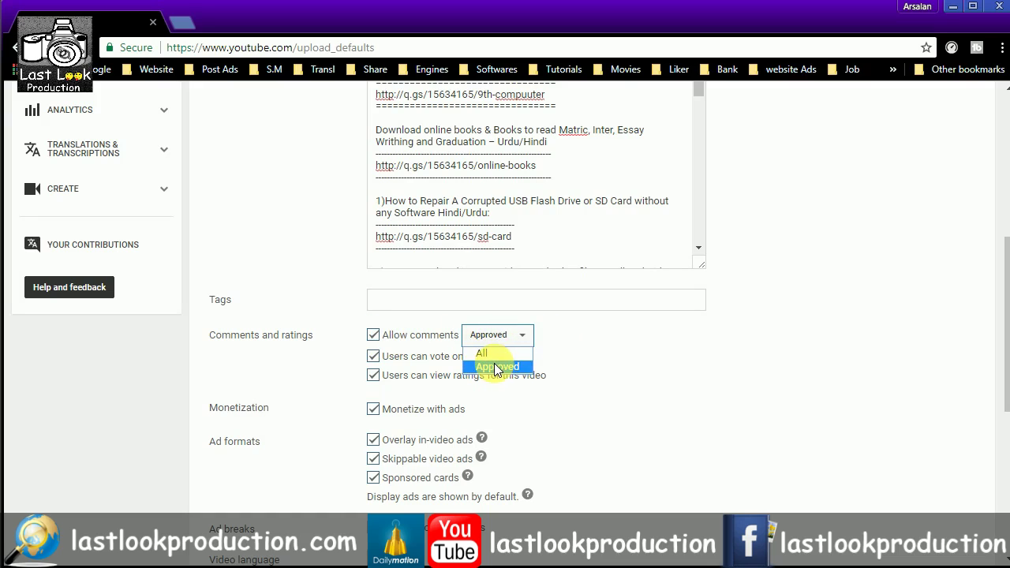
pyautogui.click(496, 368)
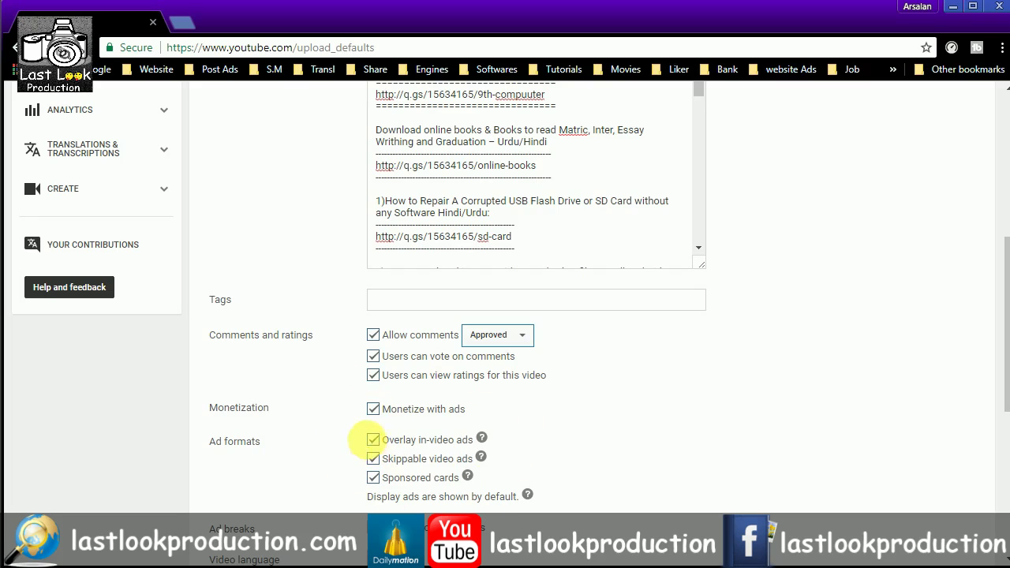
pyautogui.scroll(-3, 368, 443)
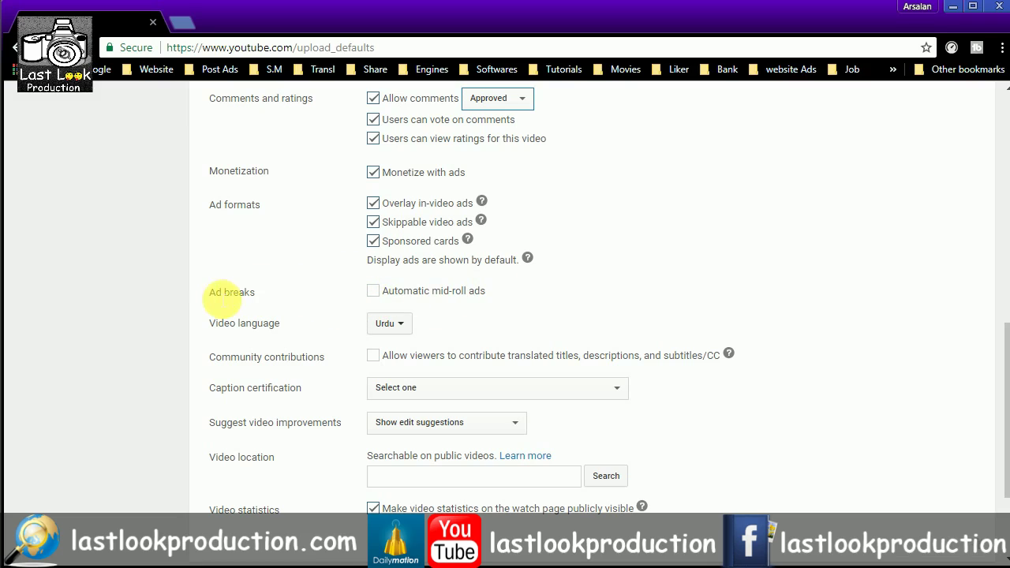
pyautogui.click(373, 291)
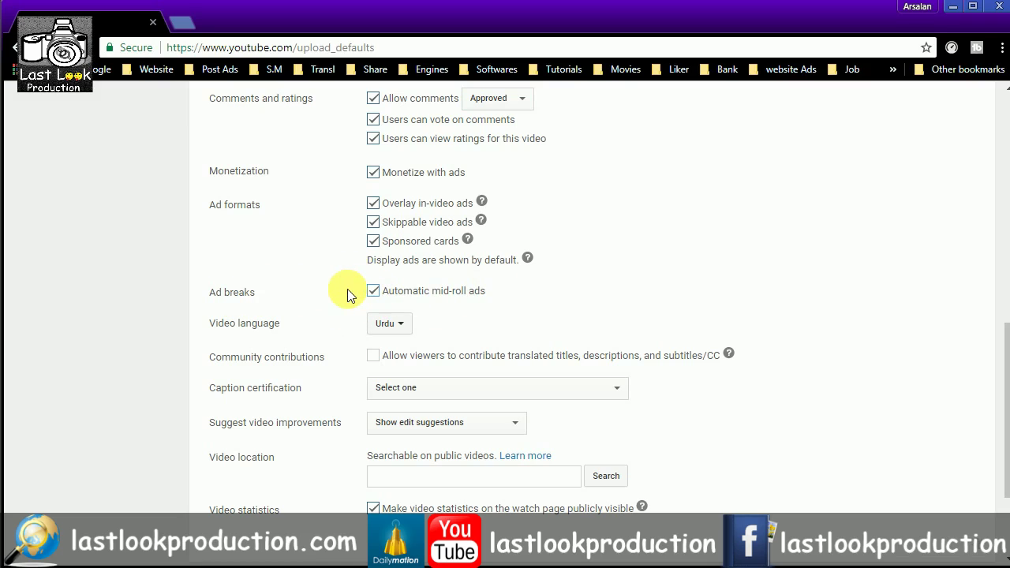
# Review the available choices for Video language and Caption certification
pyautogui.click(403, 326)
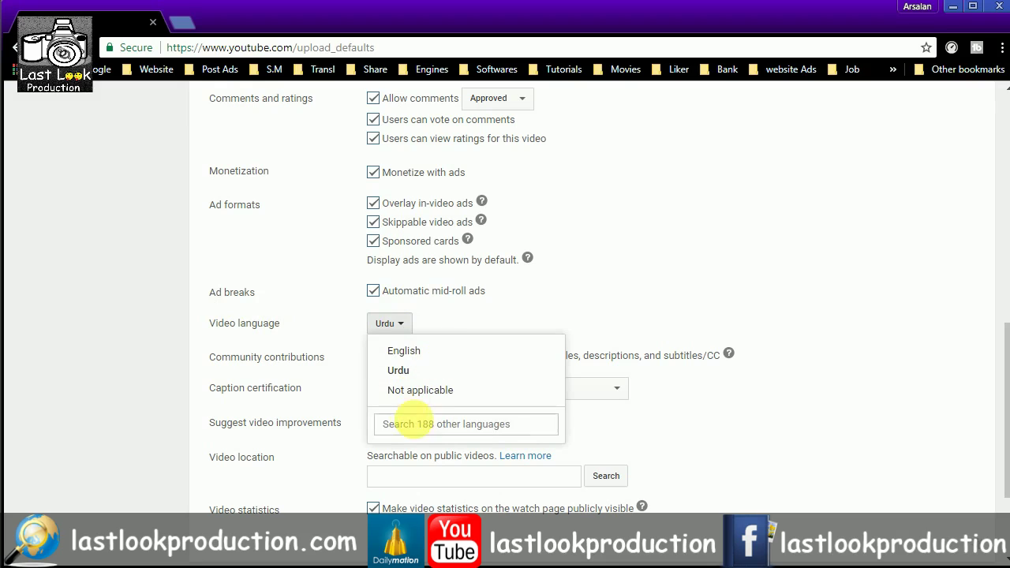
pyautogui.click(444, 329)
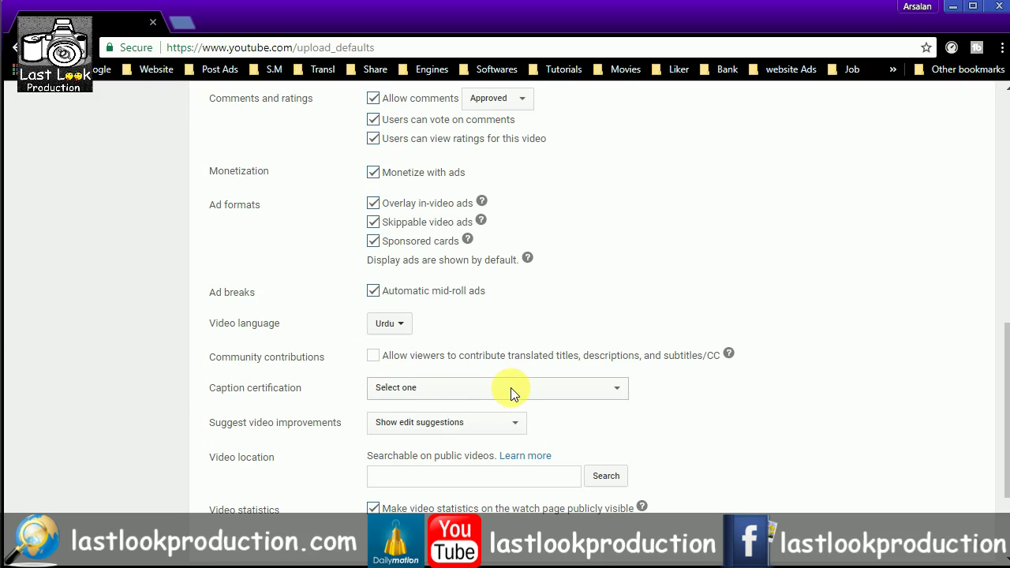
pyautogui.click(476, 388)
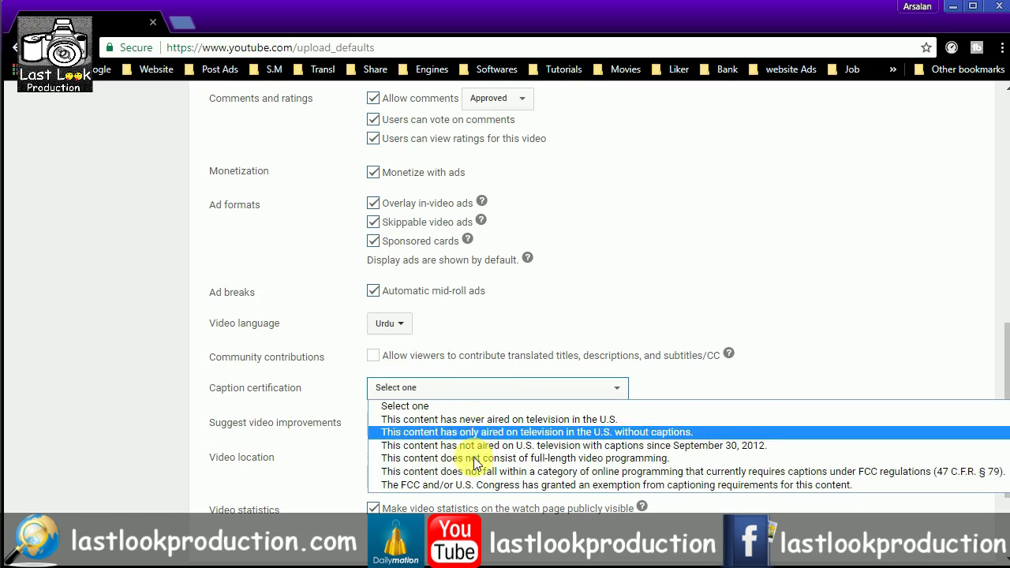
pyautogui.click(472, 386)
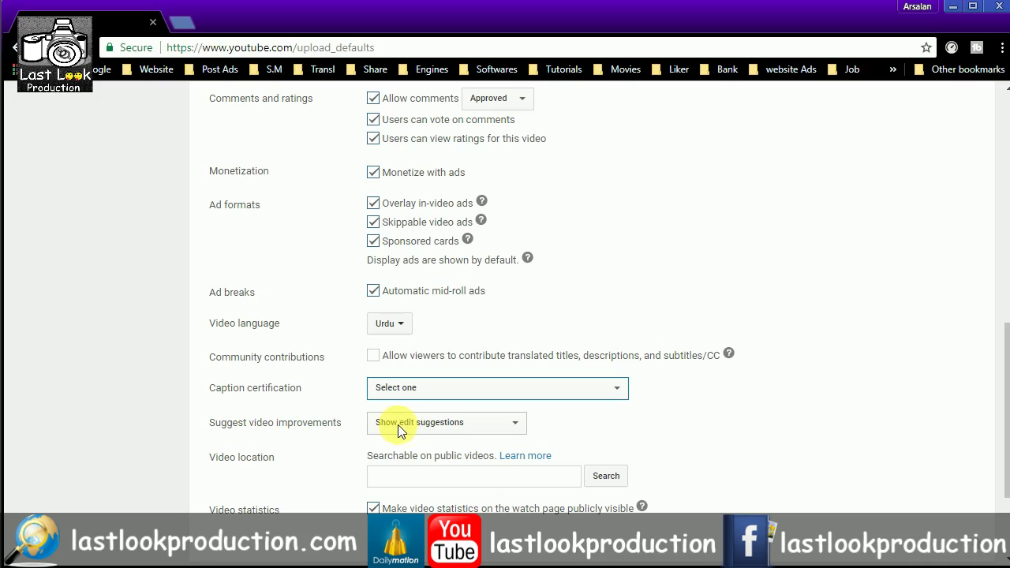
# Review the available choices for Suggest video improvements and check that video statistics are set to be publicly visible on the watch page
pyautogui.click(507, 425)
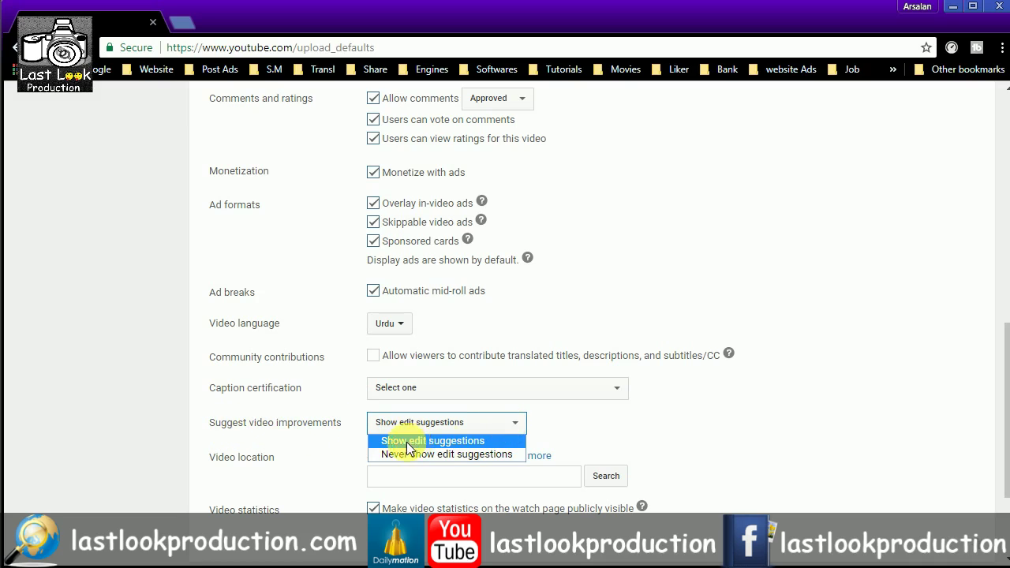
pyautogui.click(519, 425)
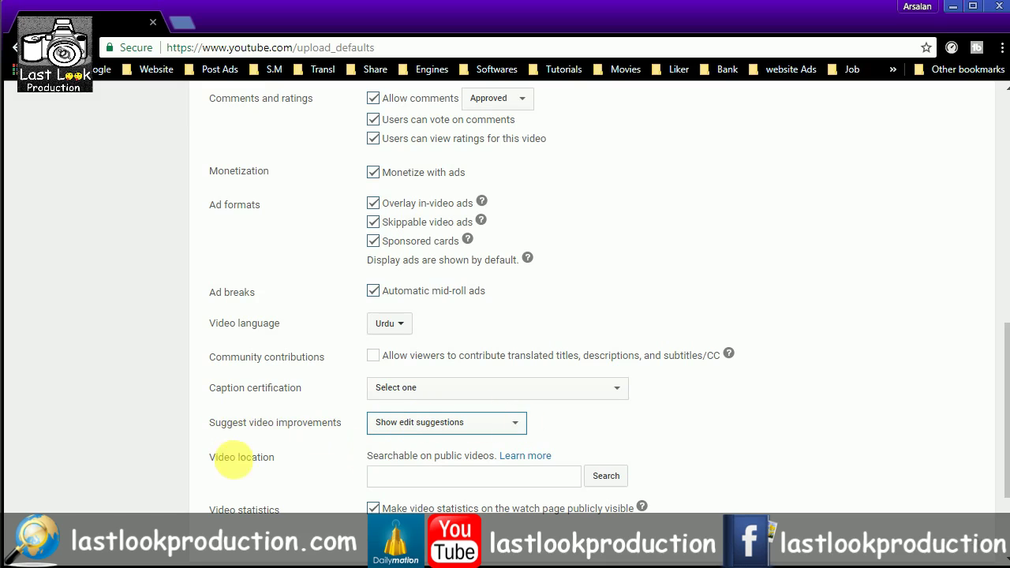
pyautogui.scroll(-3, 417, 462)
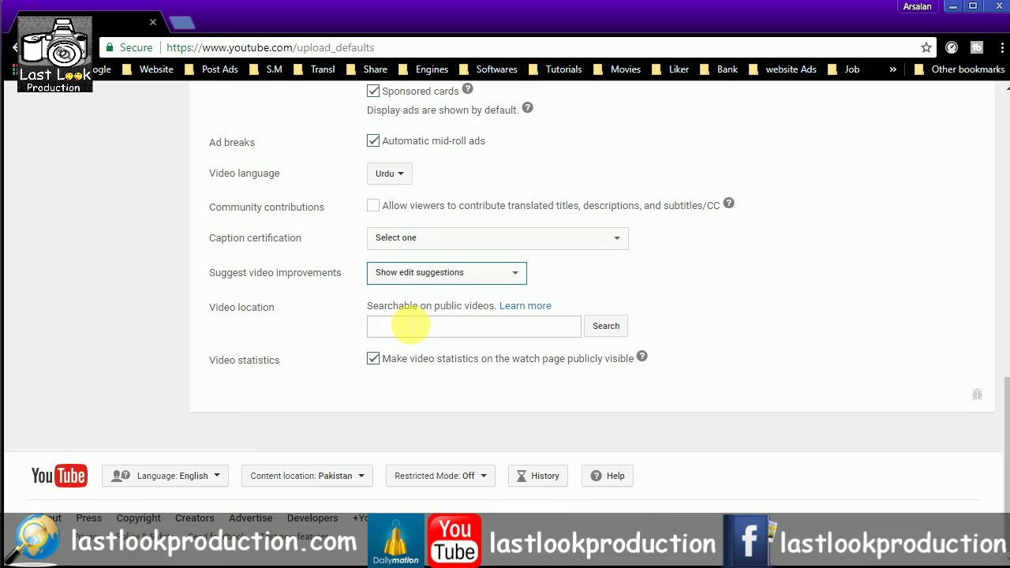
pyautogui.click(374, 360)
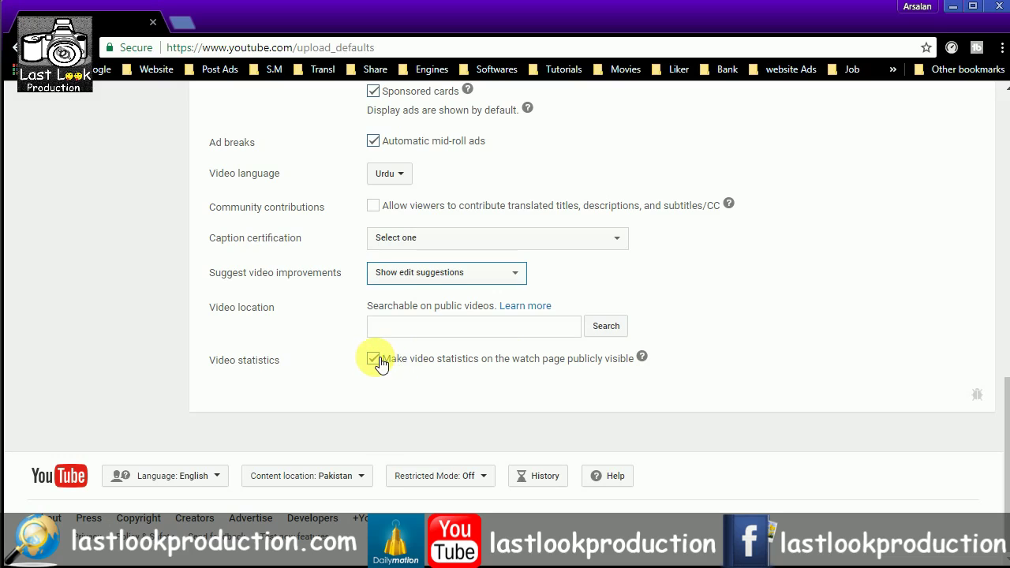
# Save the configured upload defaults for the channel
pyautogui.scroll(1, 383, 364)
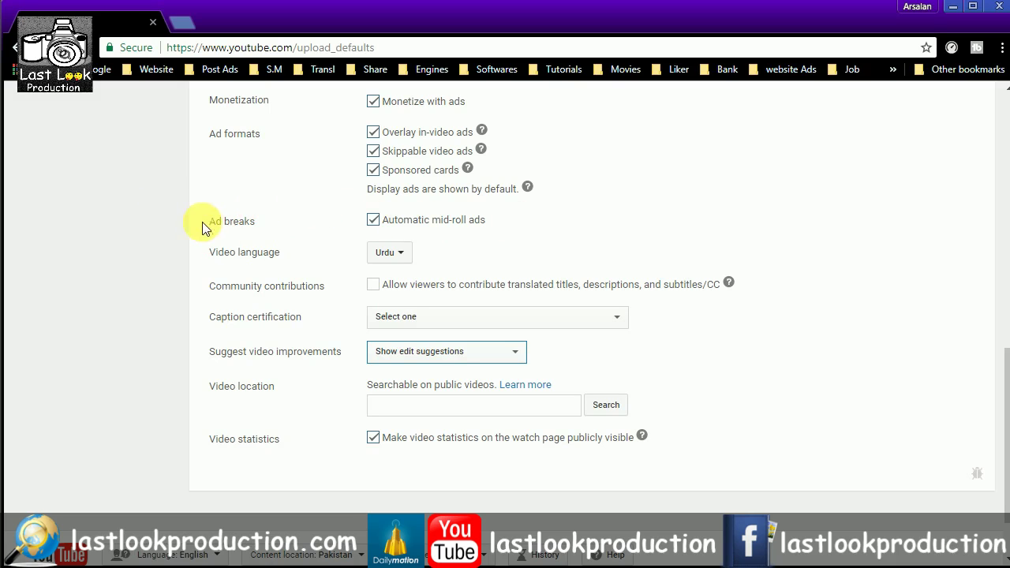
pyautogui.scroll(9, 478, 226)
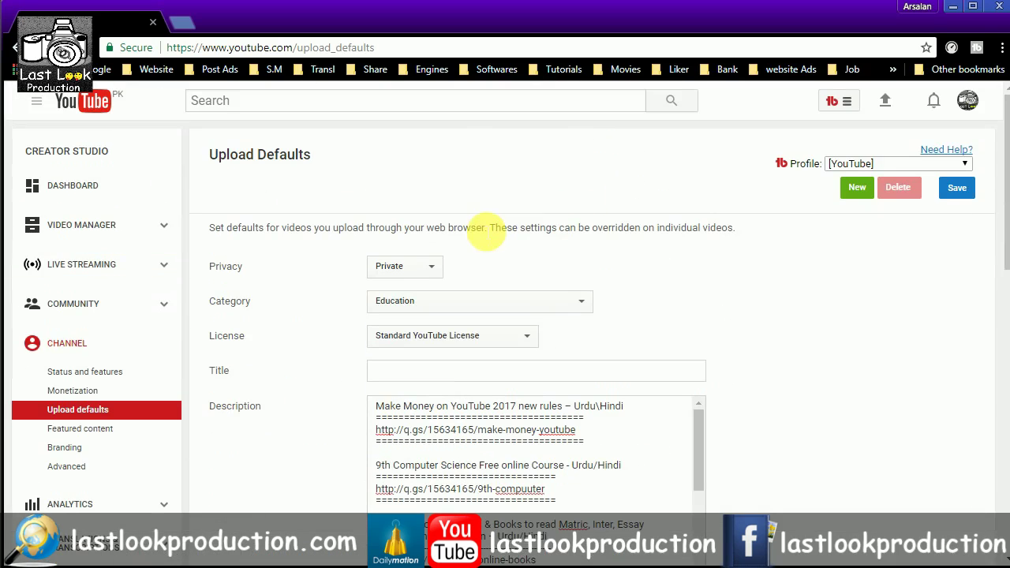
pyautogui.click(965, 188)
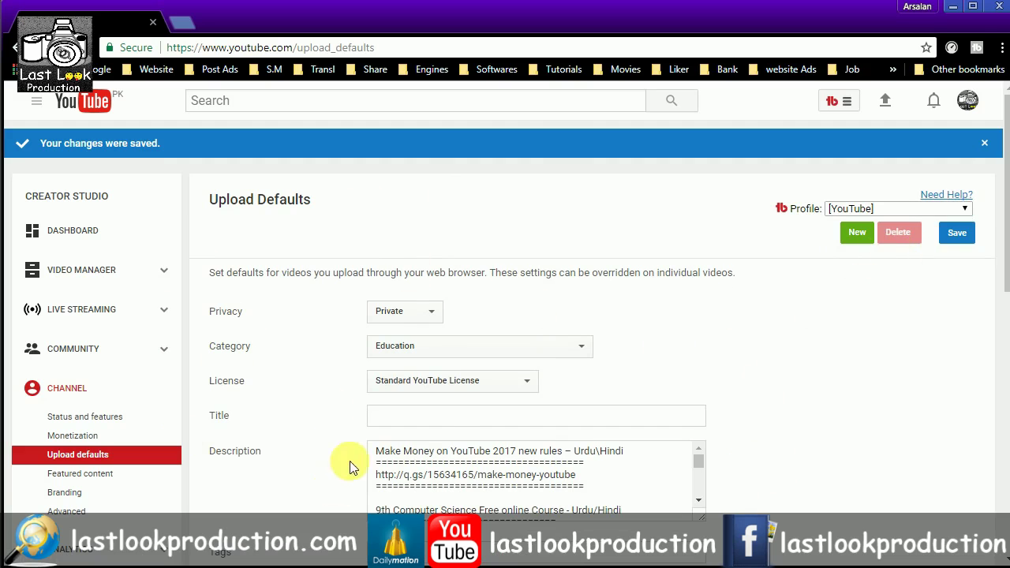
# Look over the saved upload defaults once more and minimize the browser window
pyautogui.scroll(-10, 308, 368)
pyautogui.scroll(10, 309, 368)
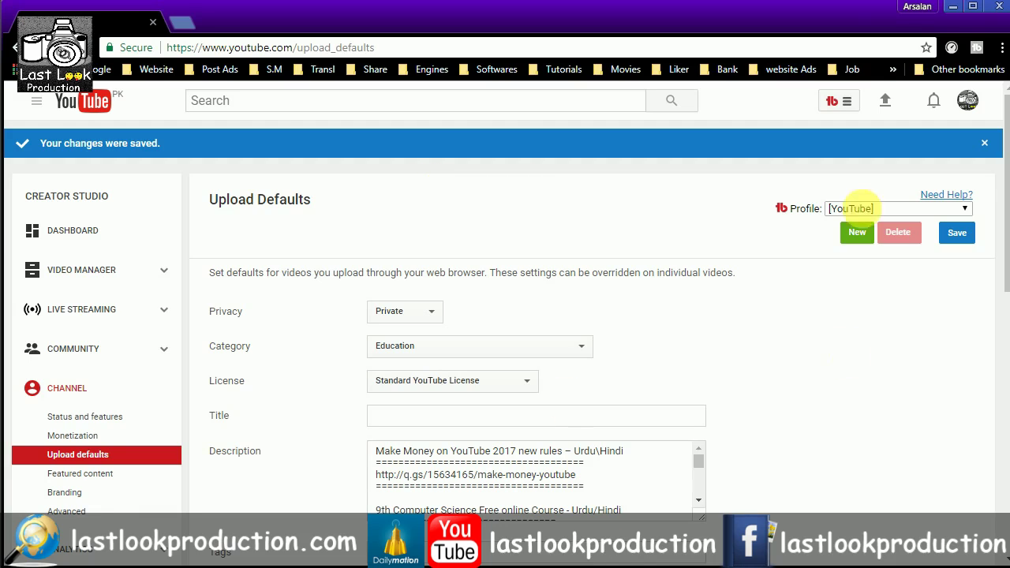
pyautogui.click(953, 7)
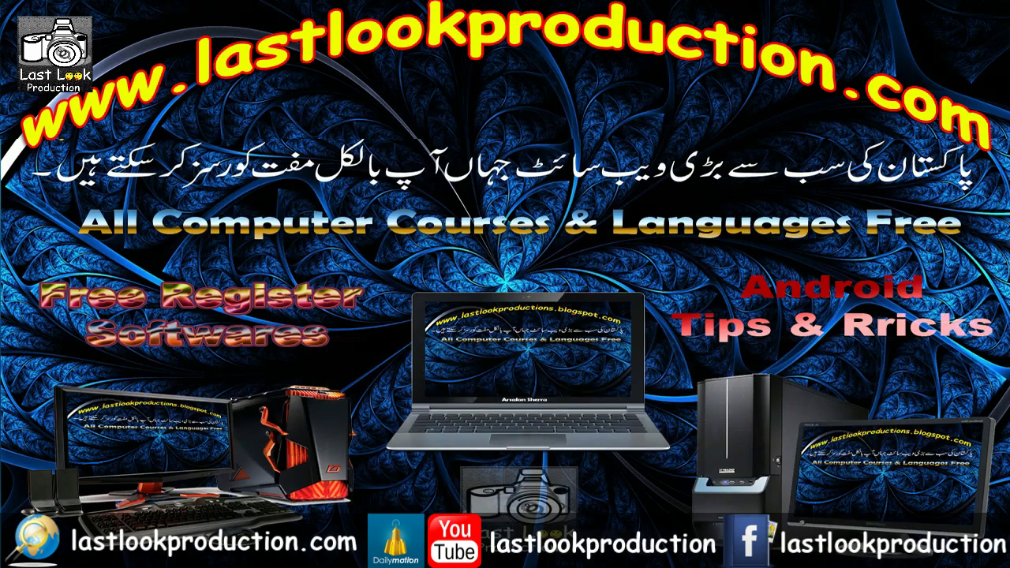